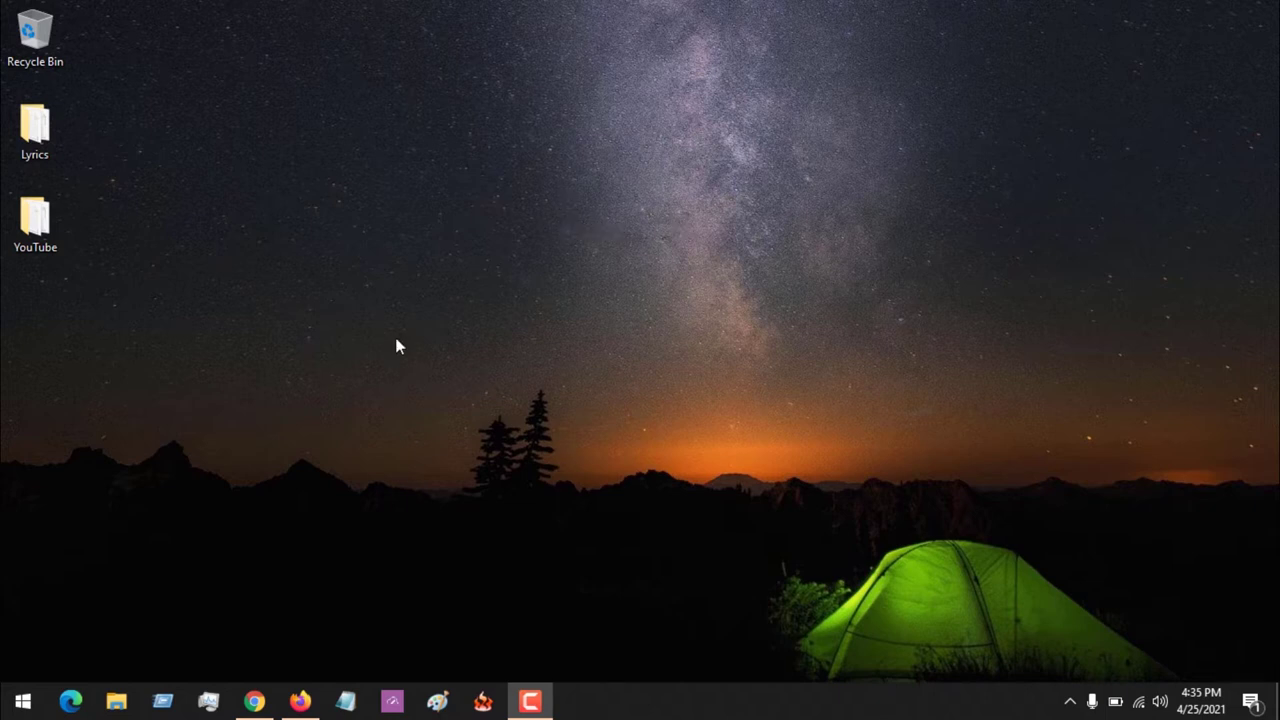
- Open PowerToys (Preview) and maximize its settings window
{"action": "left_click", "coordinate": [22, 704]}
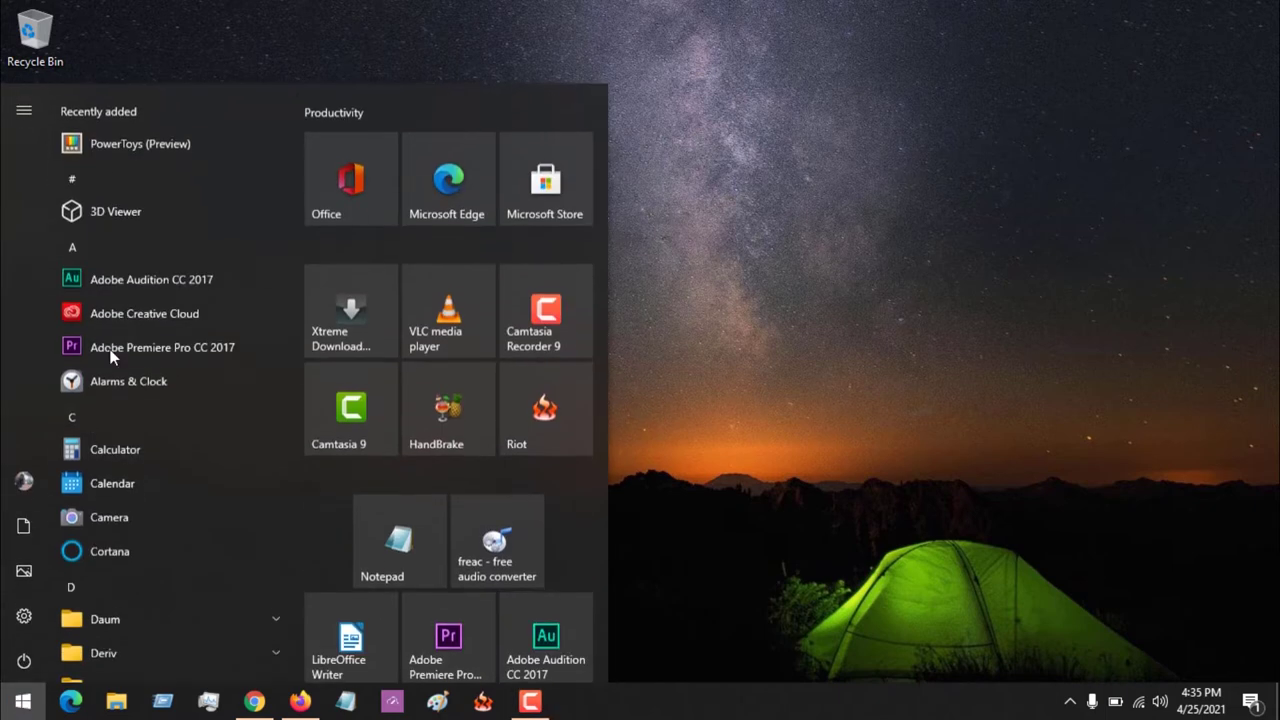
{"action": "left_click", "coordinate": [146, 140]}
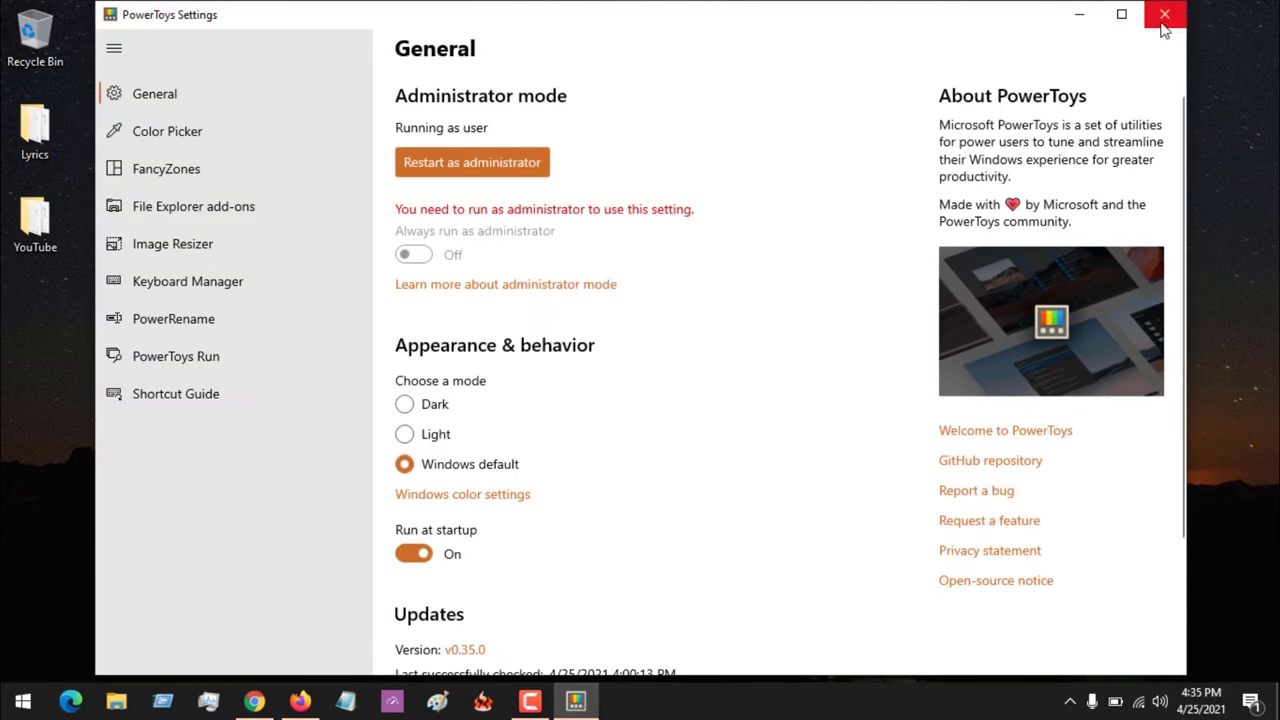
{"action": "left_click", "coordinate": [1122, 14]}
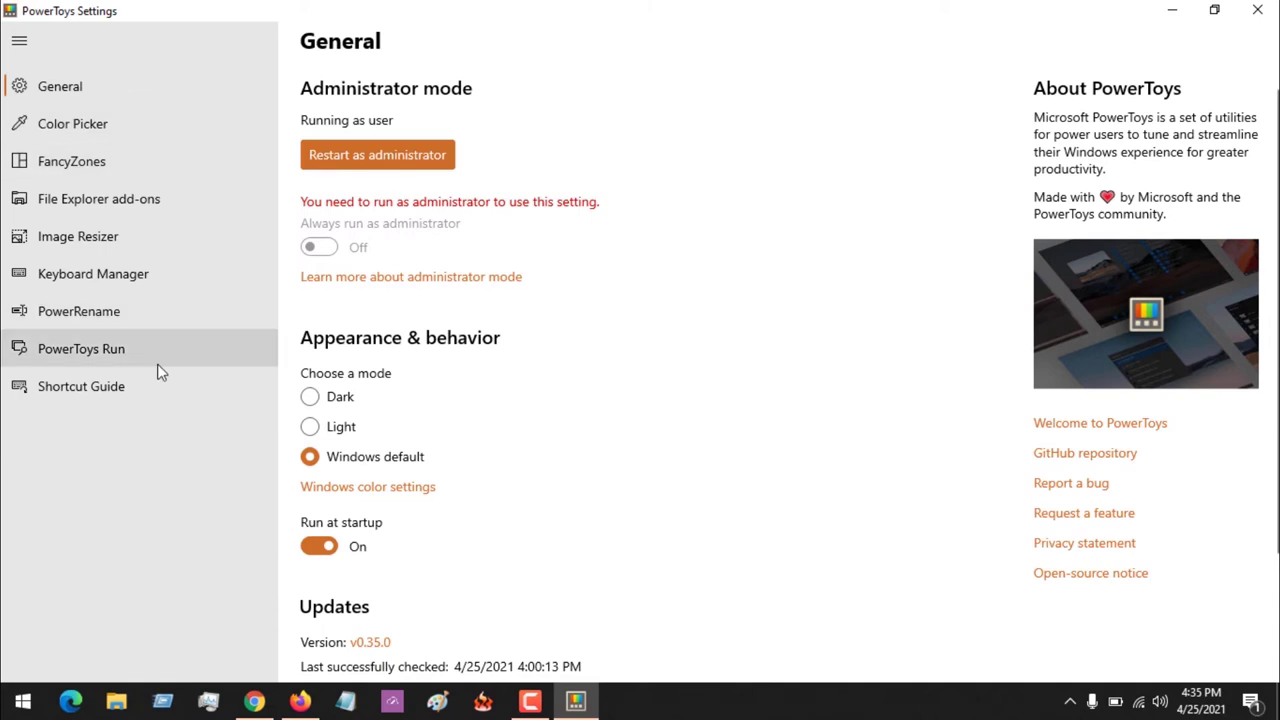
- In Keyboard Manager's key remapping list, delete the existing mapping of ` to 1
{"action": "left_click", "coordinate": [103, 266]}
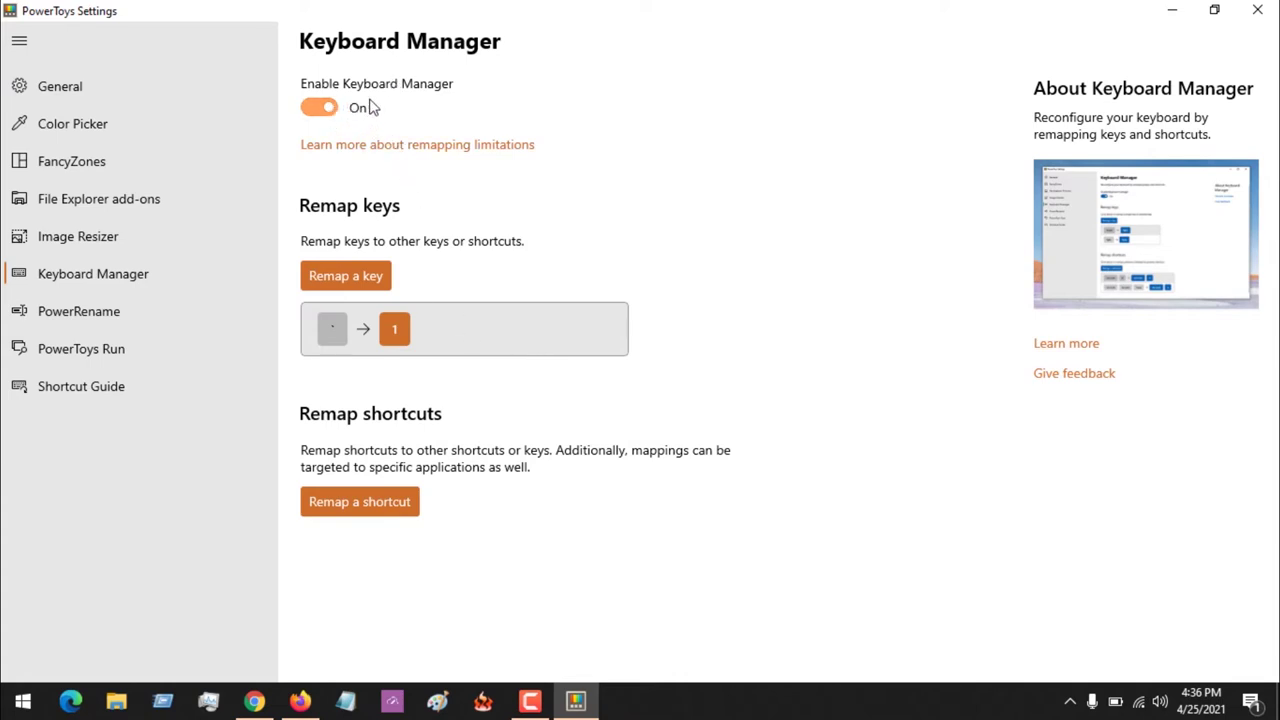
{"action": "left_click", "coordinate": [353, 276]}
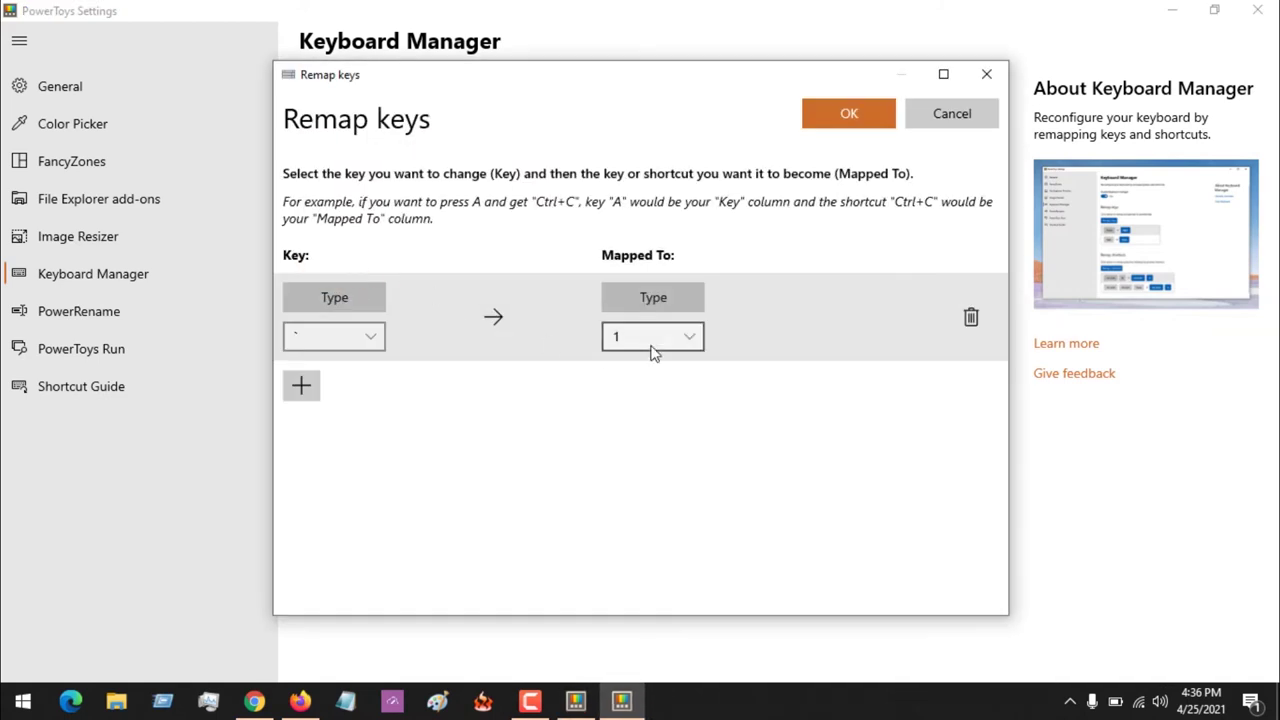
{"action": "left_click", "coordinate": [971, 317]}
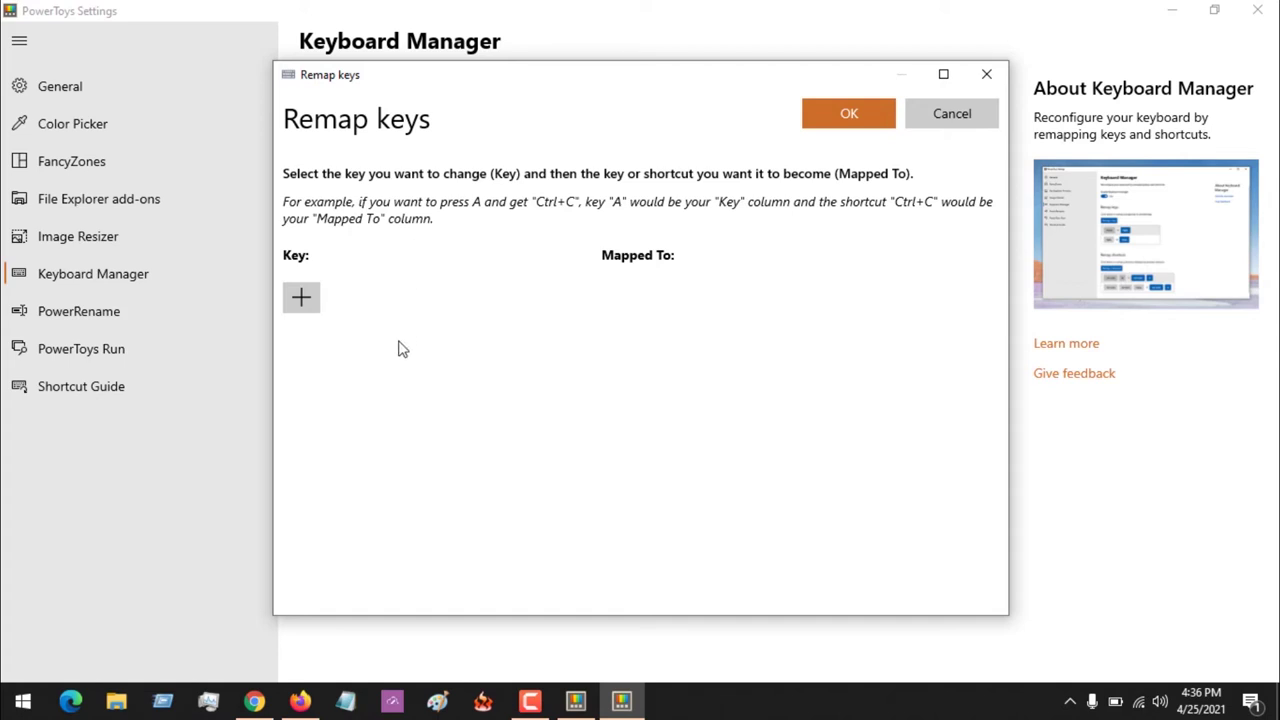
- Add a key remapping that maps Alt (Right) to Caps Lock
{"action": "left_click", "coordinate": [301, 299]}
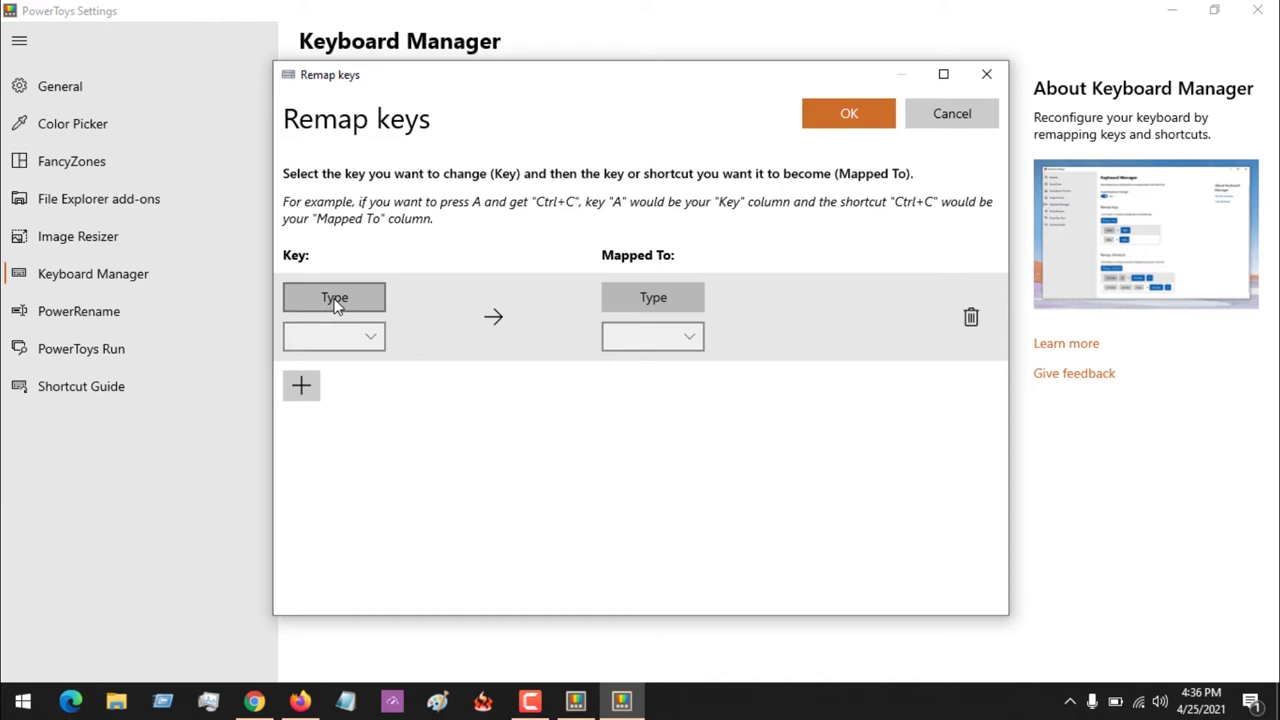
{"action": "left_click", "coordinate": [335, 298]}
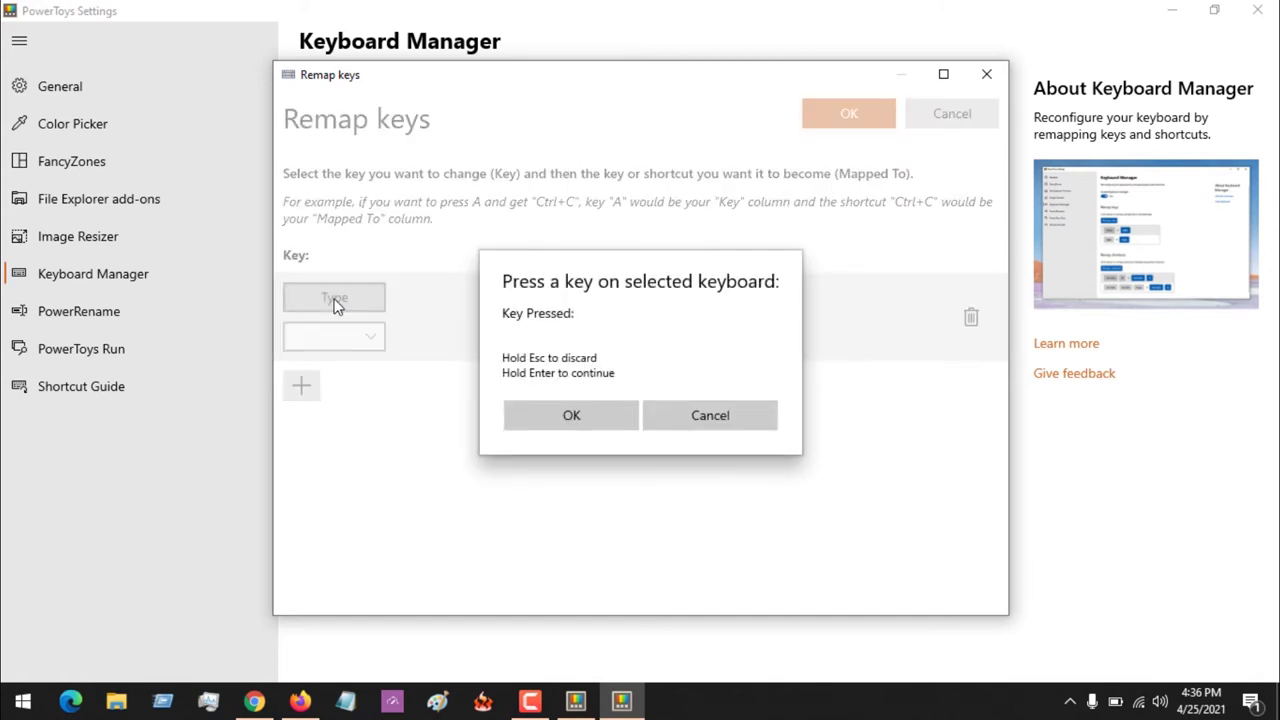
{"action": "key", "text": "alt"}
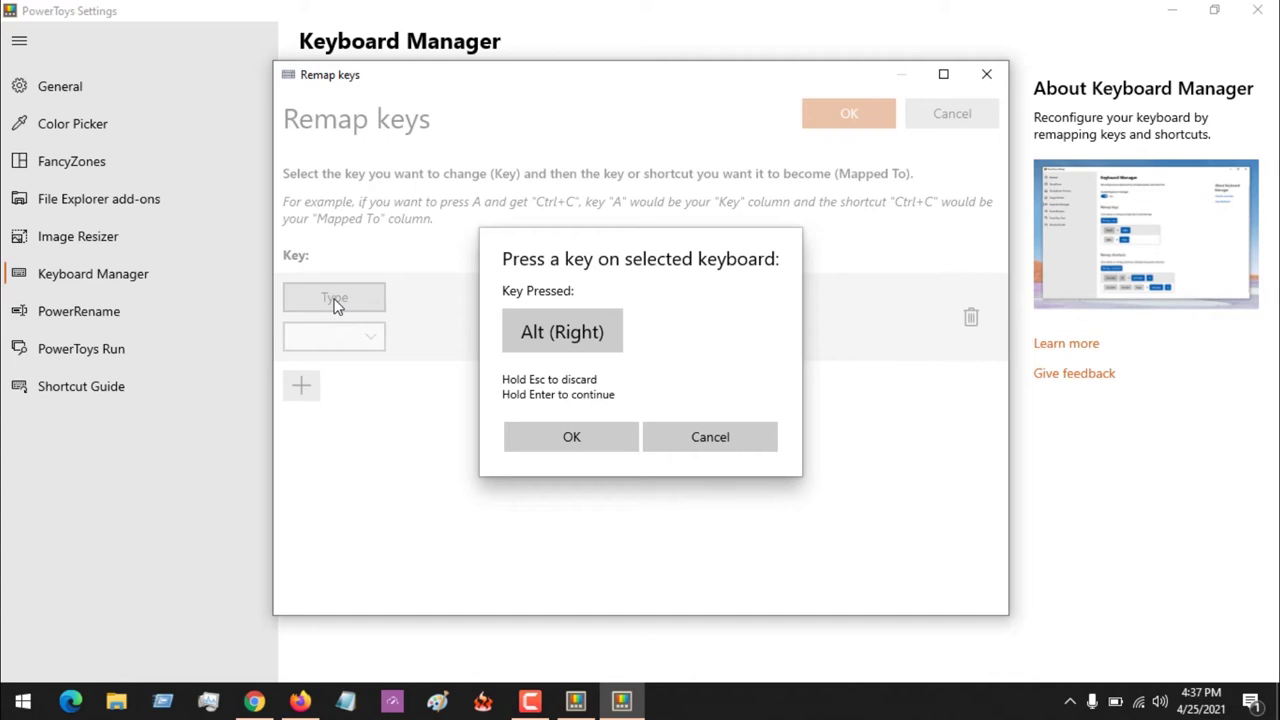
{"action": "left_click", "coordinate": [572, 440]}
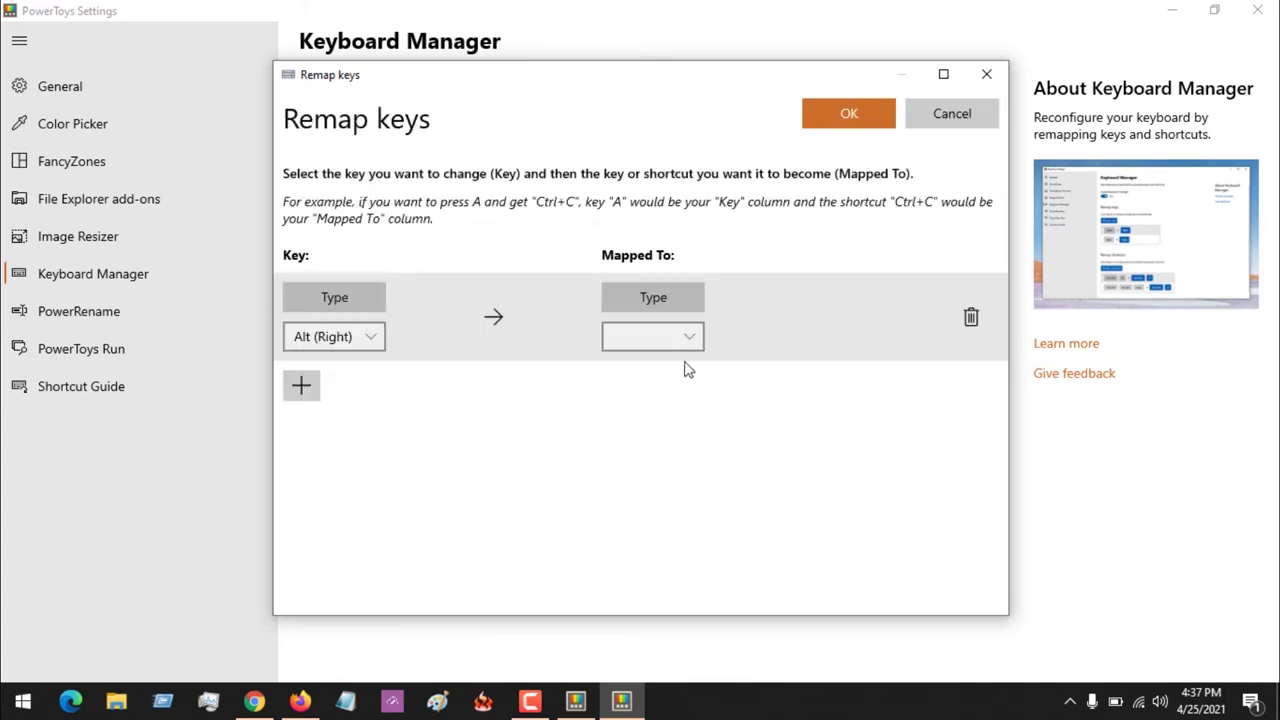
{"action": "left_click", "coordinate": [672, 309]}
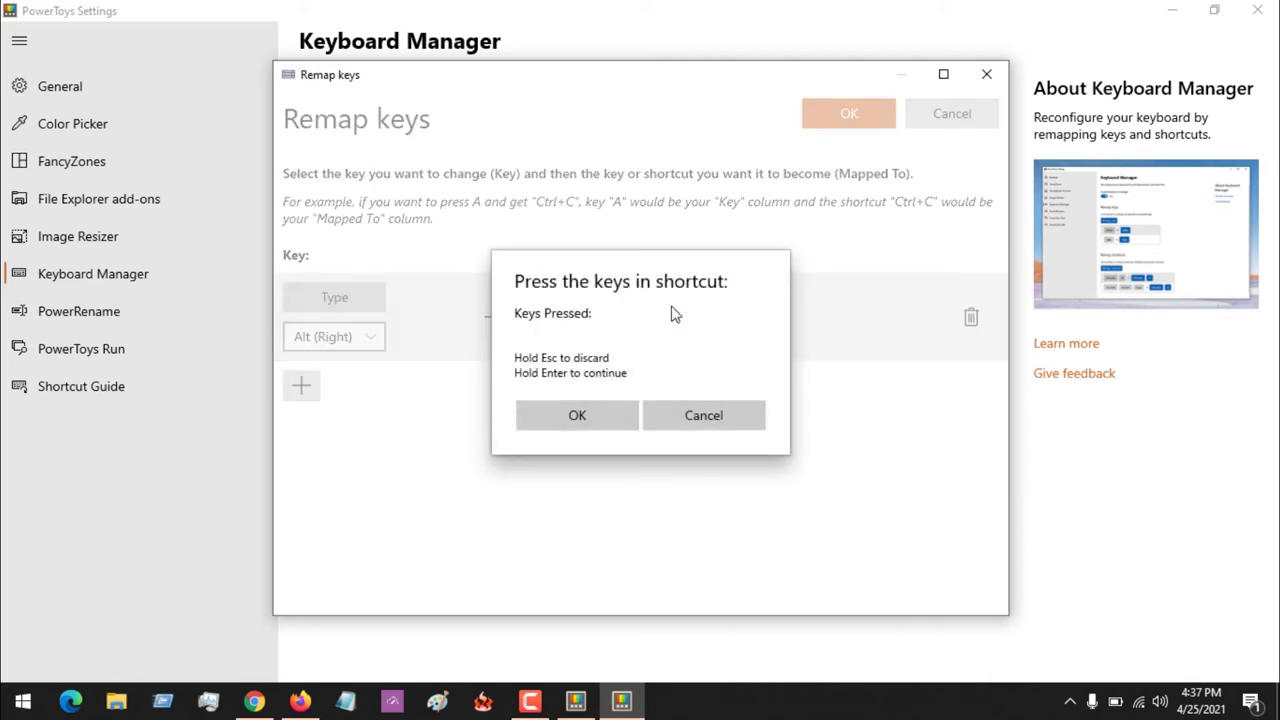
{"action": "key", "text": "Caps_Lock"}
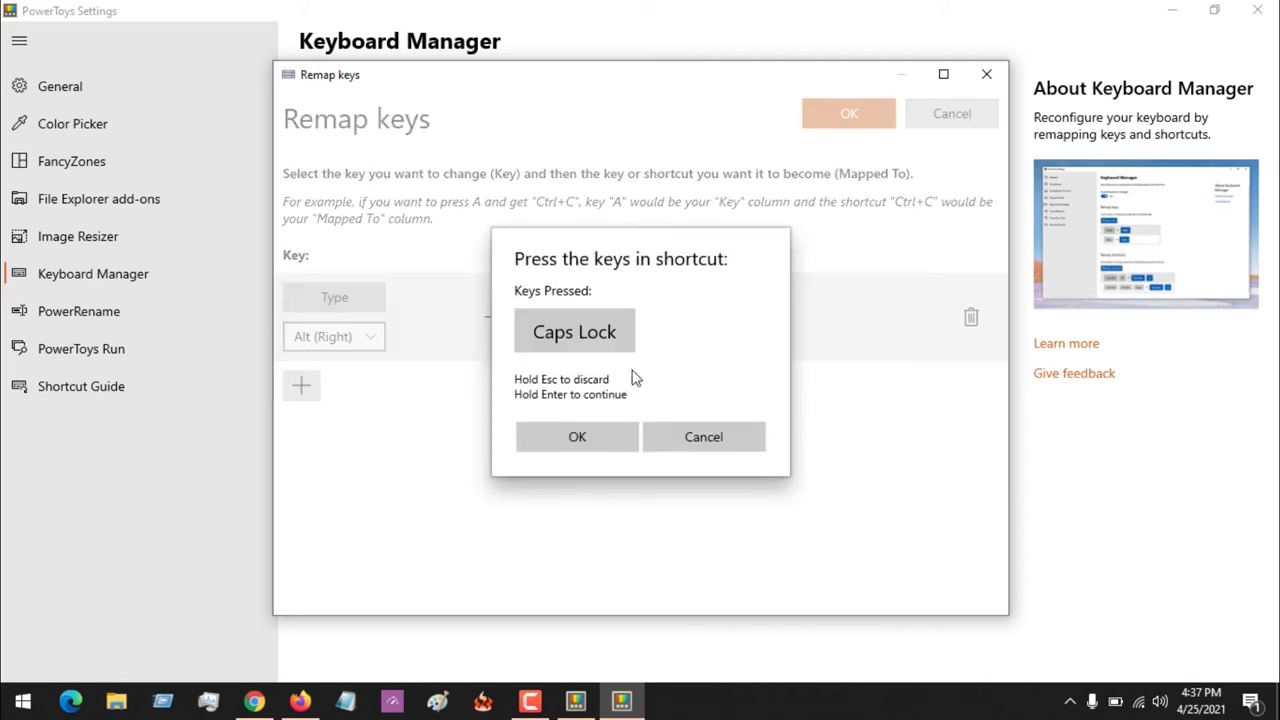
{"action": "left_click", "coordinate": [582, 438]}
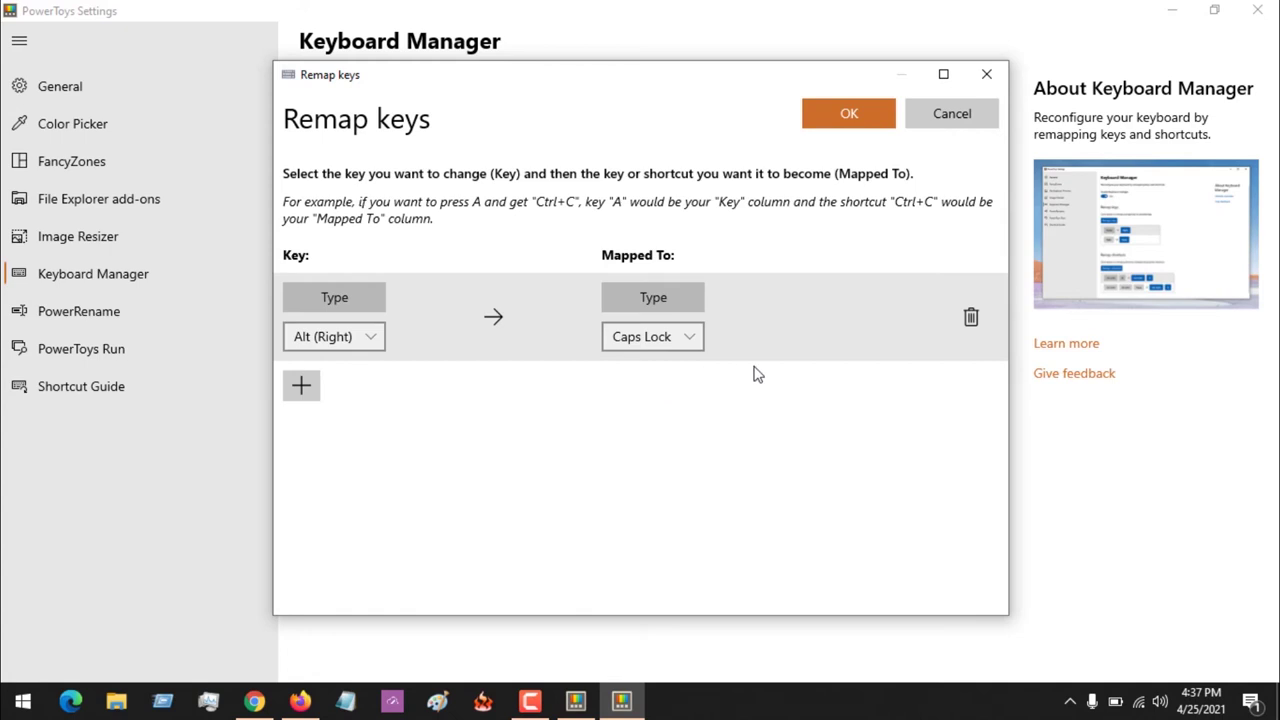
- Add a second remapping from Tab to the shortcut Ctrl (Left) + C, and save the remappings despite the reassigned keys
{"action": "left_click", "coordinate": [301, 386]}
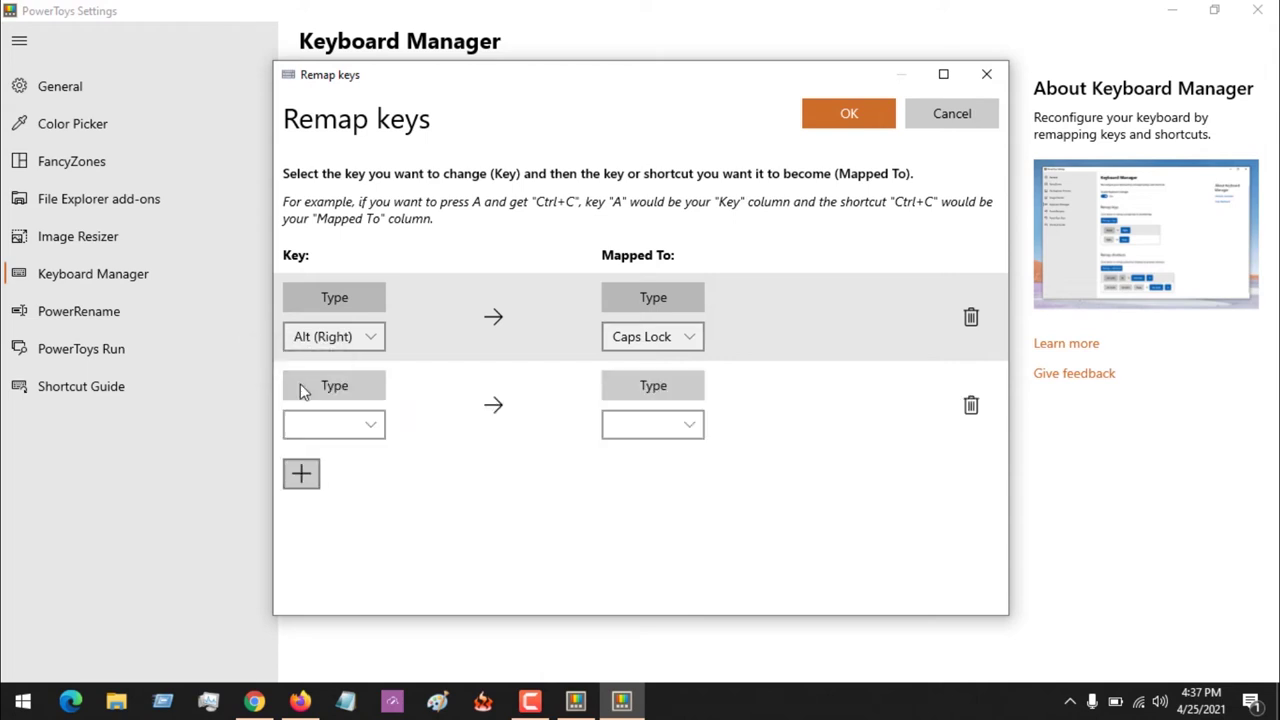
{"action": "key", "text": "Tab"}
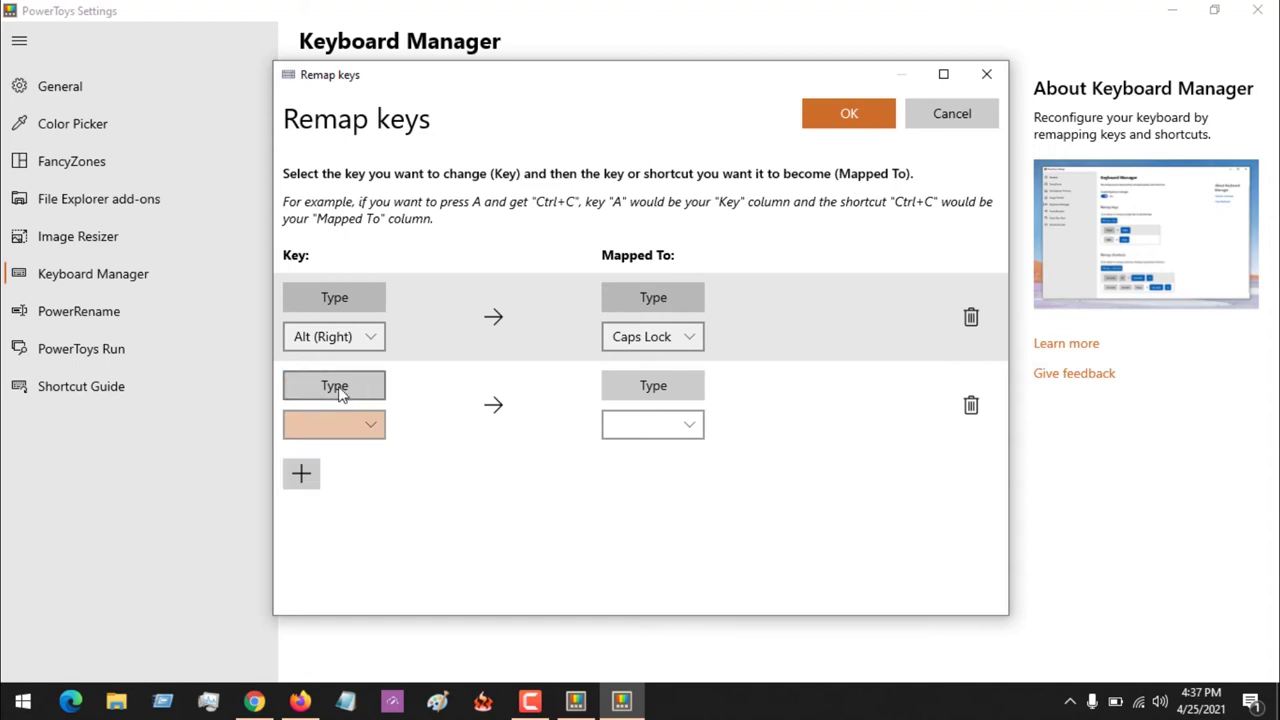
{"action": "left_click", "coordinate": [340, 390]}
{"action": "key", "text": "Tab"}
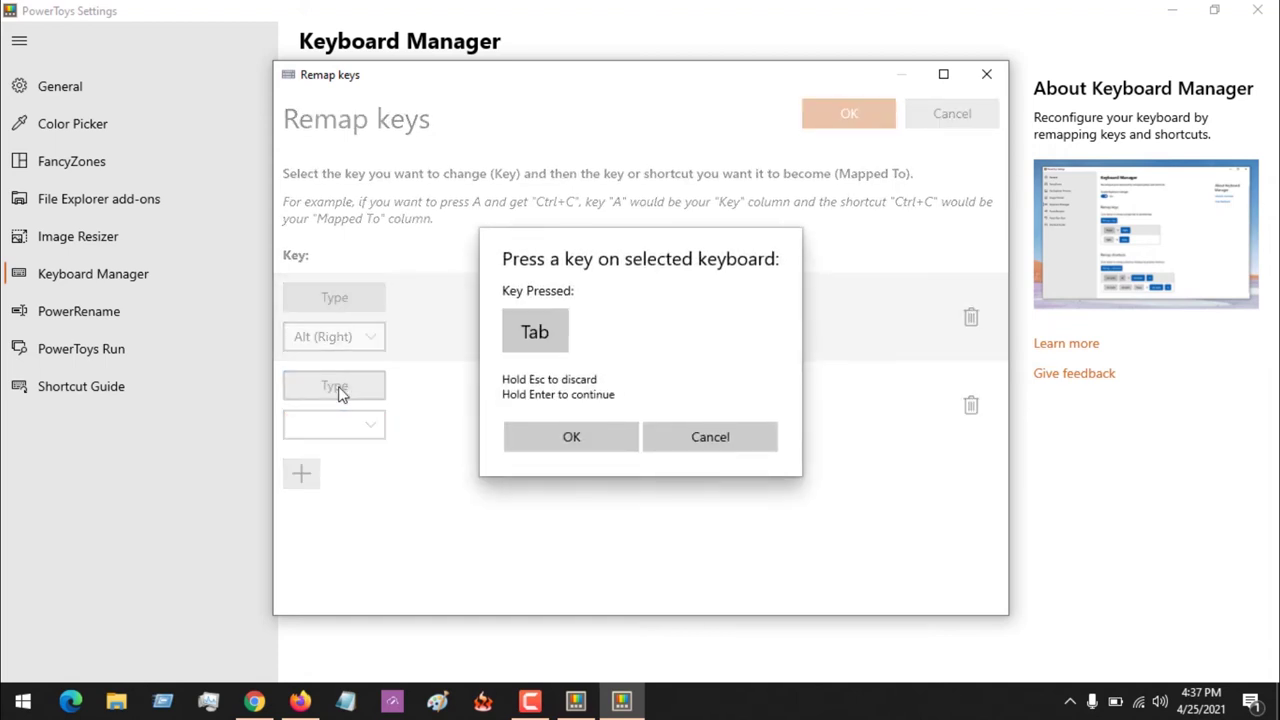
{"action": "left_click", "coordinate": [565, 437]}
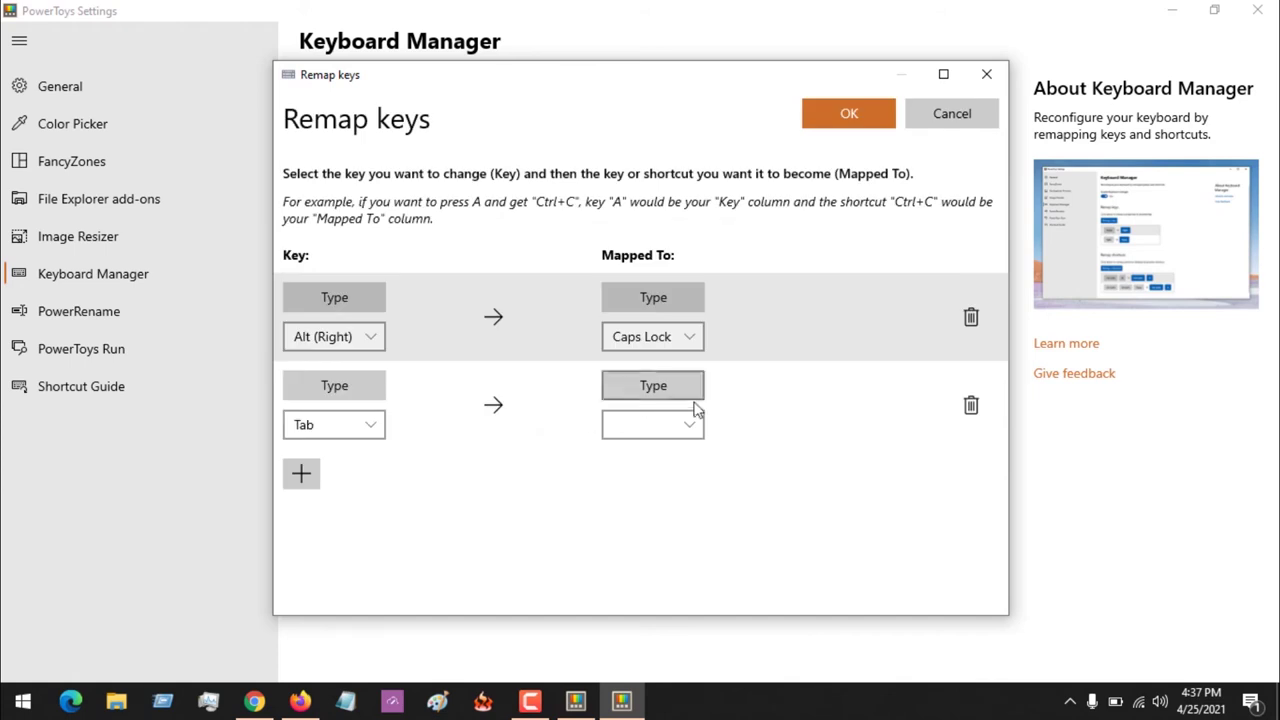
{"action": "left_click", "coordinate": [665, 392]}
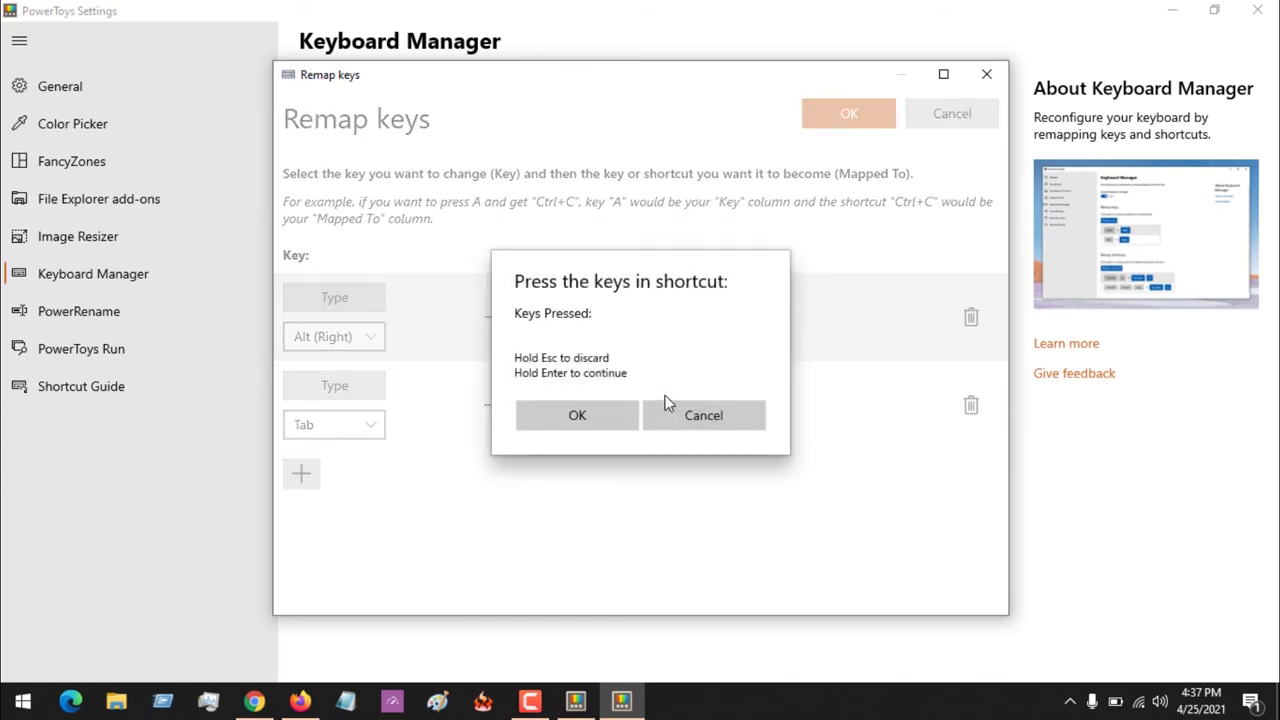
{"action": "key", "text": "ctrl+c"}
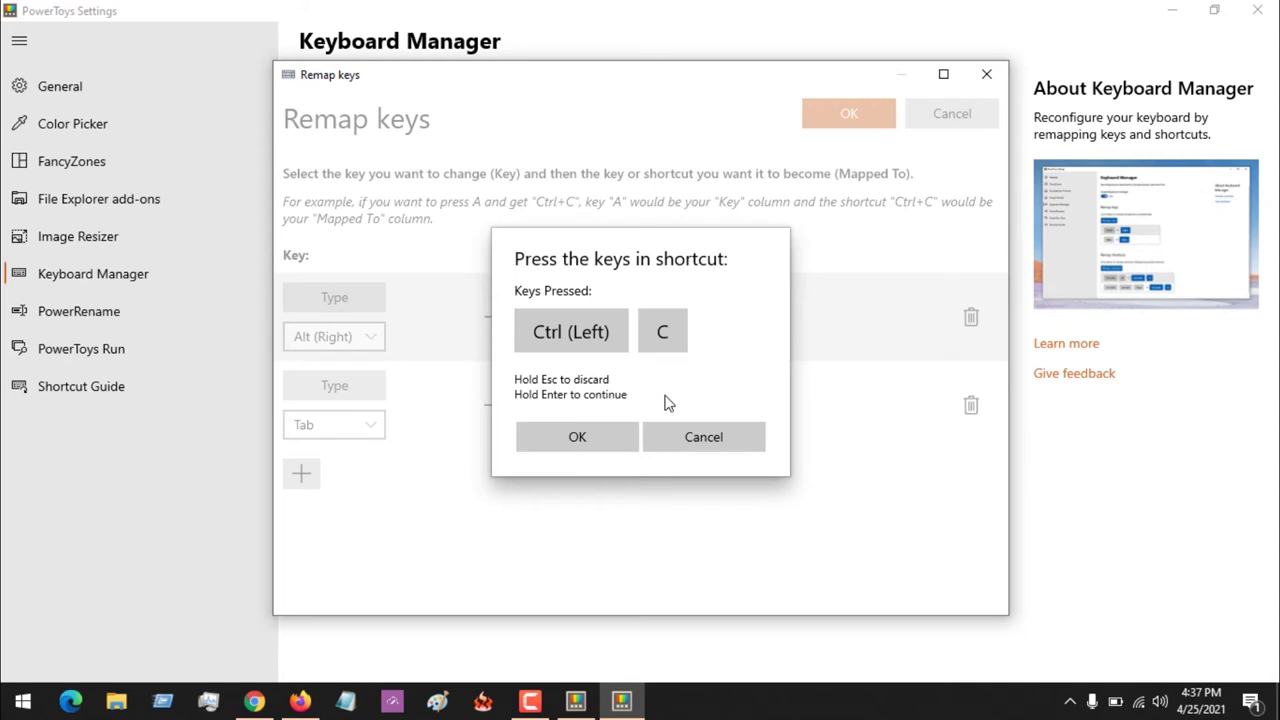
{"action": "left_click", "coordinate": [577, 436]}
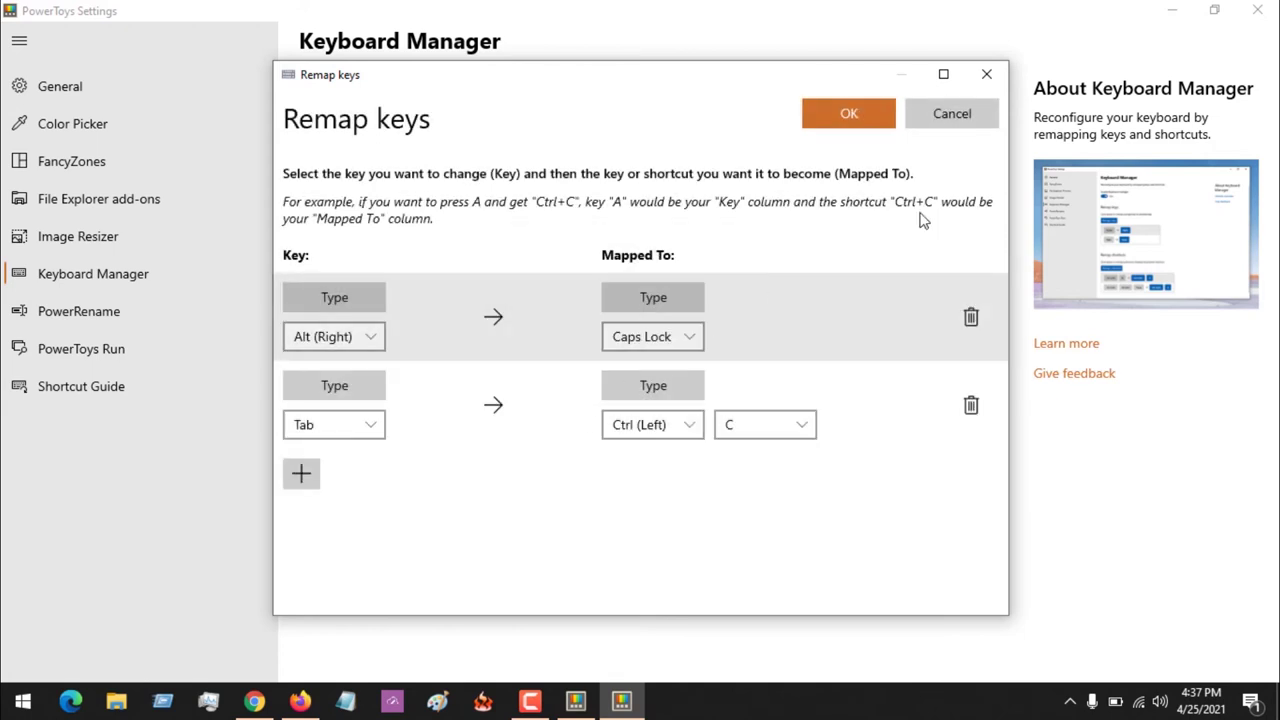
{"action": "left_click", "coordinate": [858, 112]}
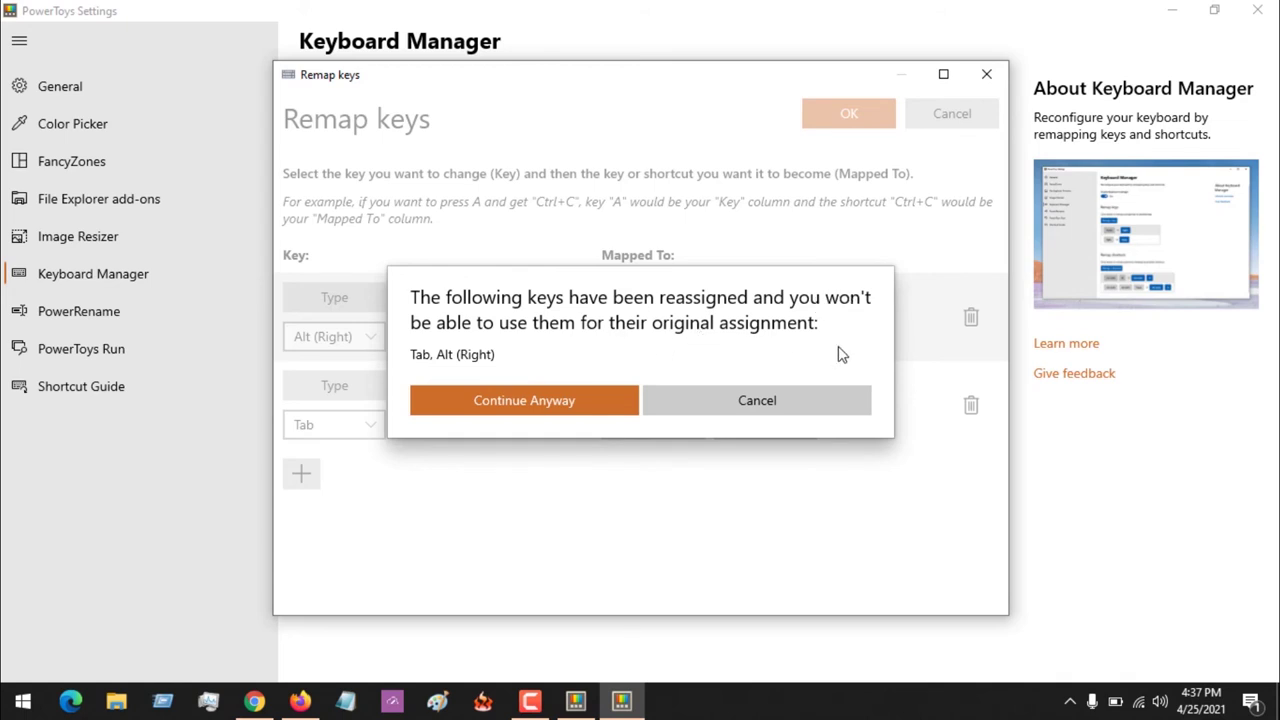
{"action": "left_click", "coordinate": [538, 402]}
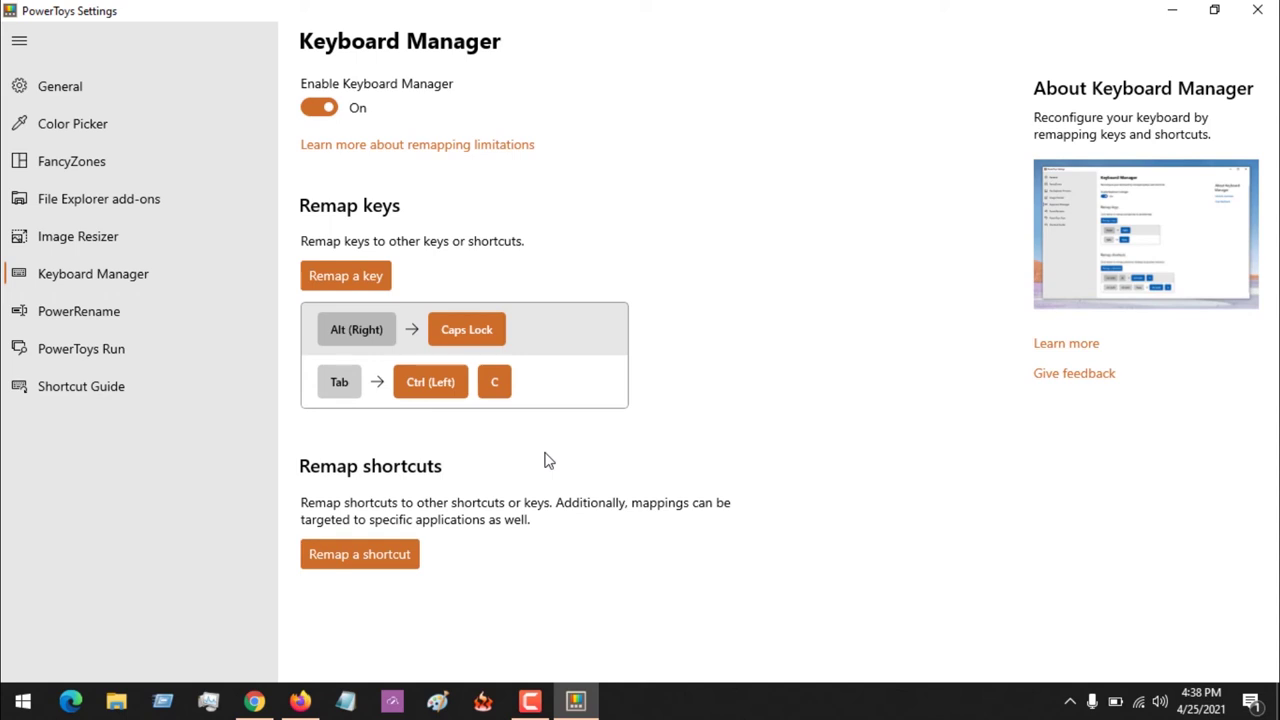
- Open Notepad beside the remapping list and test the Caps Lock remap by entering "HHHhhhhhhhhhhh" in mixed case
{"action": "left_click", "coordinate": [346, 701]}
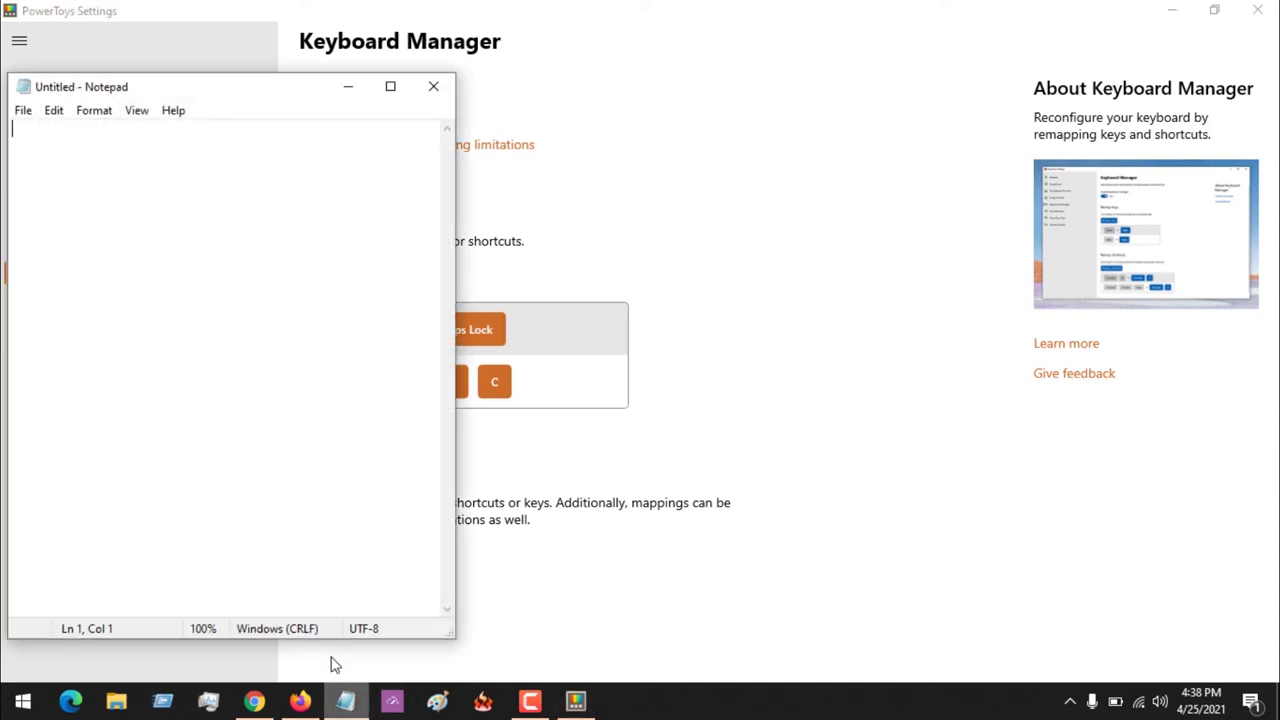
{"action": "left_click_drag", "start_coordinate": [234, 94], "coordinate": [811, 48]}
{"action": "type", "text": "HHH"}
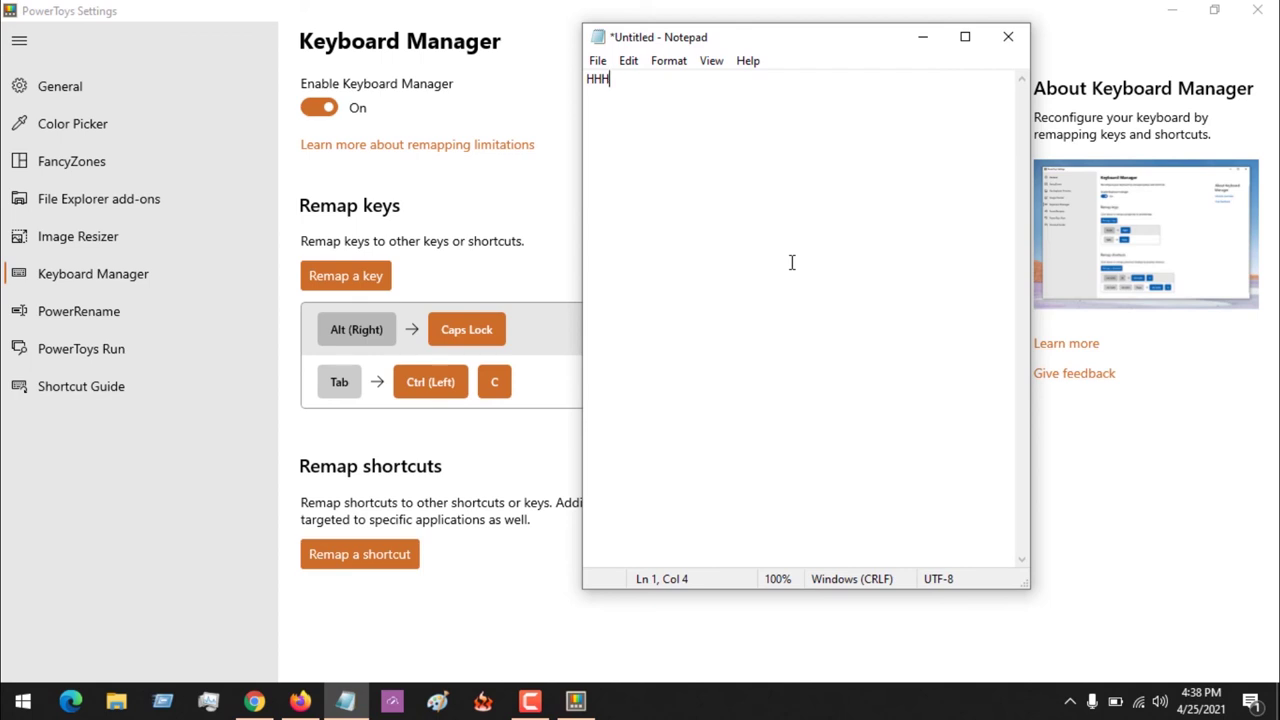
{"action": "type", "text": "hhhhhhhhhhh"}
{"action": "key", "text": "Return"}
- Copy the first line of text with the remapped copy key and paste it on line 4, below two blank lines
{"action": "left_click", "coordinate": [594, 79]}
{"action": "left_click", "coordinate": [695, 80]}
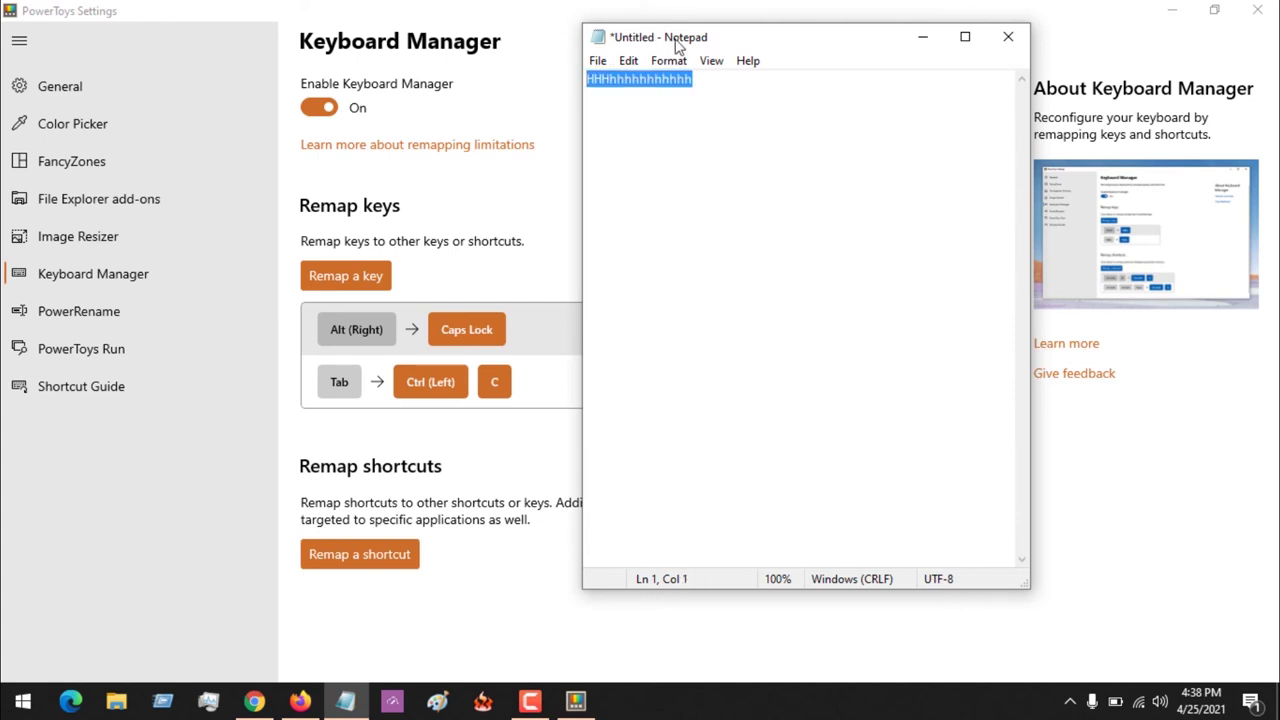
{"action": "left_click", "coordinate": [701, 91]}
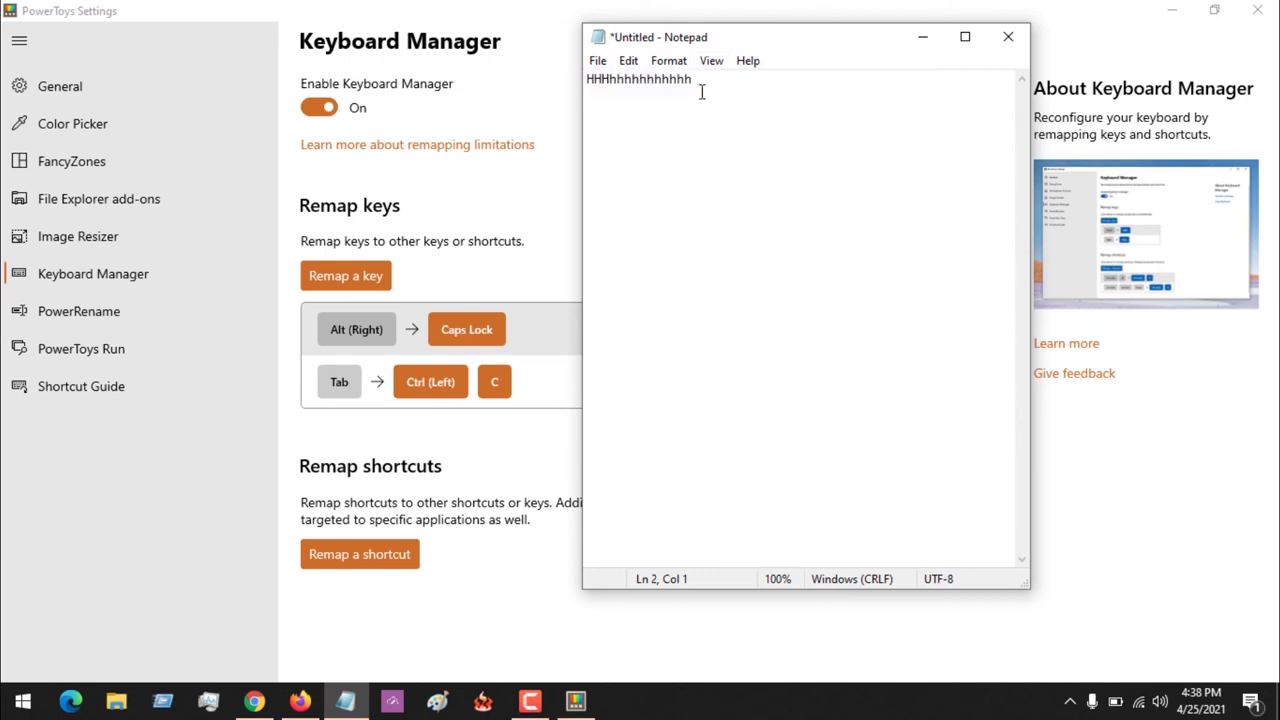
{"action": "key", "text": "Return"}
{"action": "key", "text": "Return"}
{"action": "key", "text": "ctrl+v"}
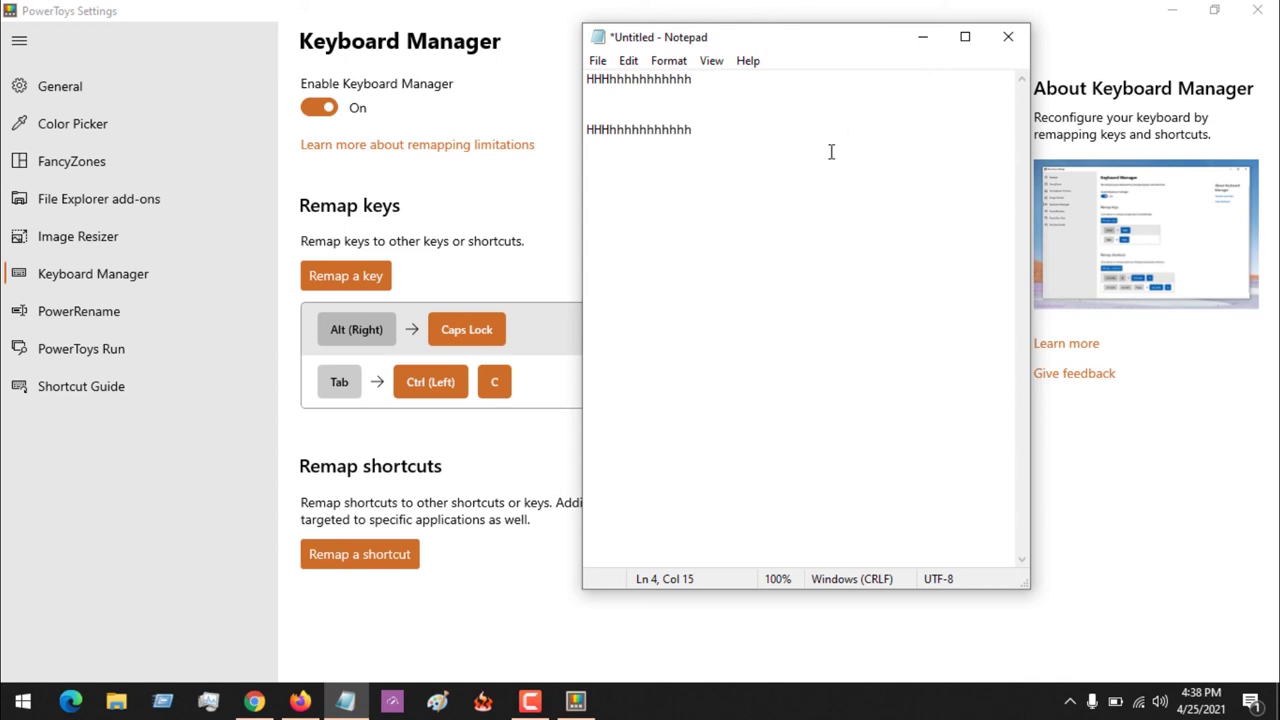
- Paste the copied text again on line 6, leaving one blank line above it
{"action": "key", "text": "Return"}
{"action": "key", "text": "Return"}
{"action": "right_click", "coordinate": [709, 163]}
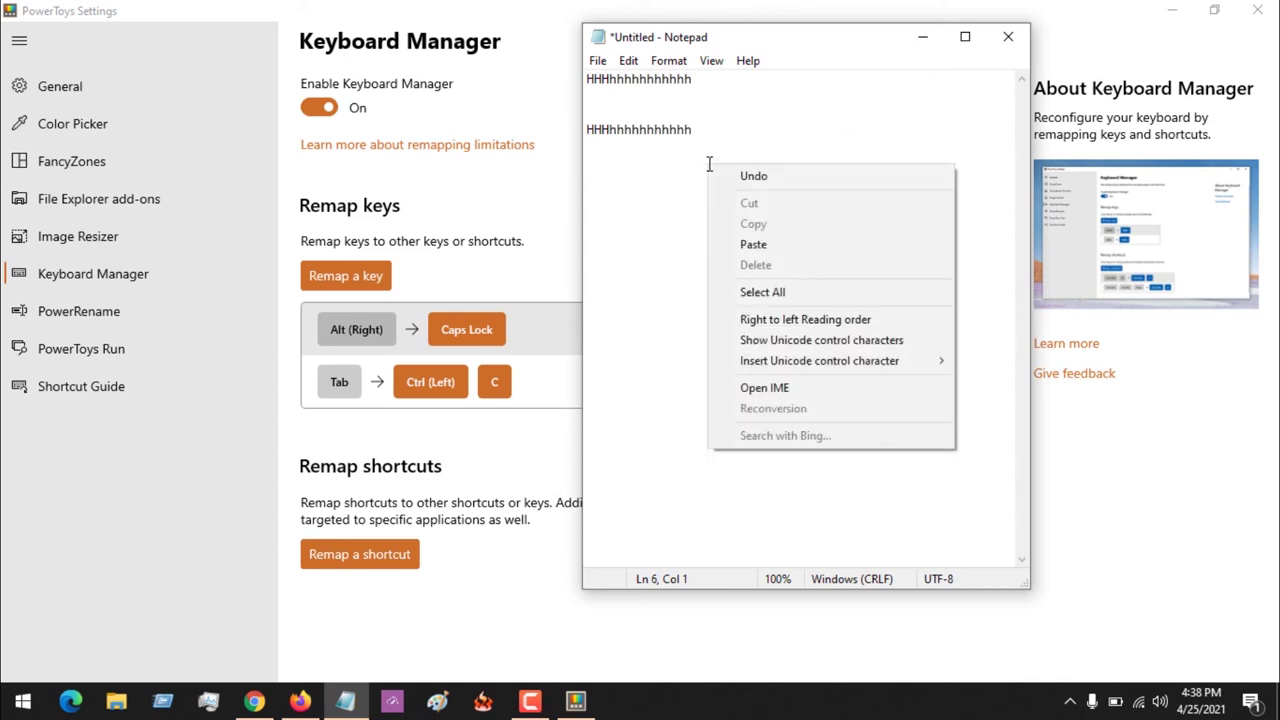
{"action": "left_click", "coordinate": [746, 241]}
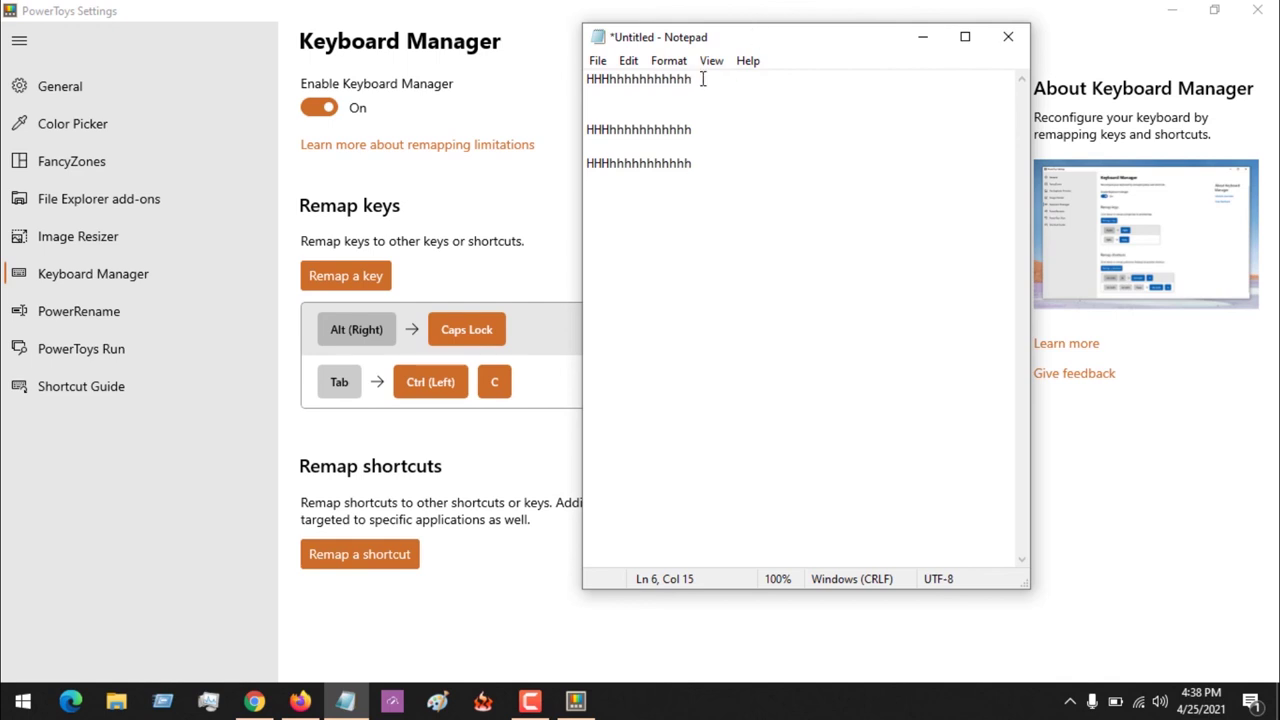